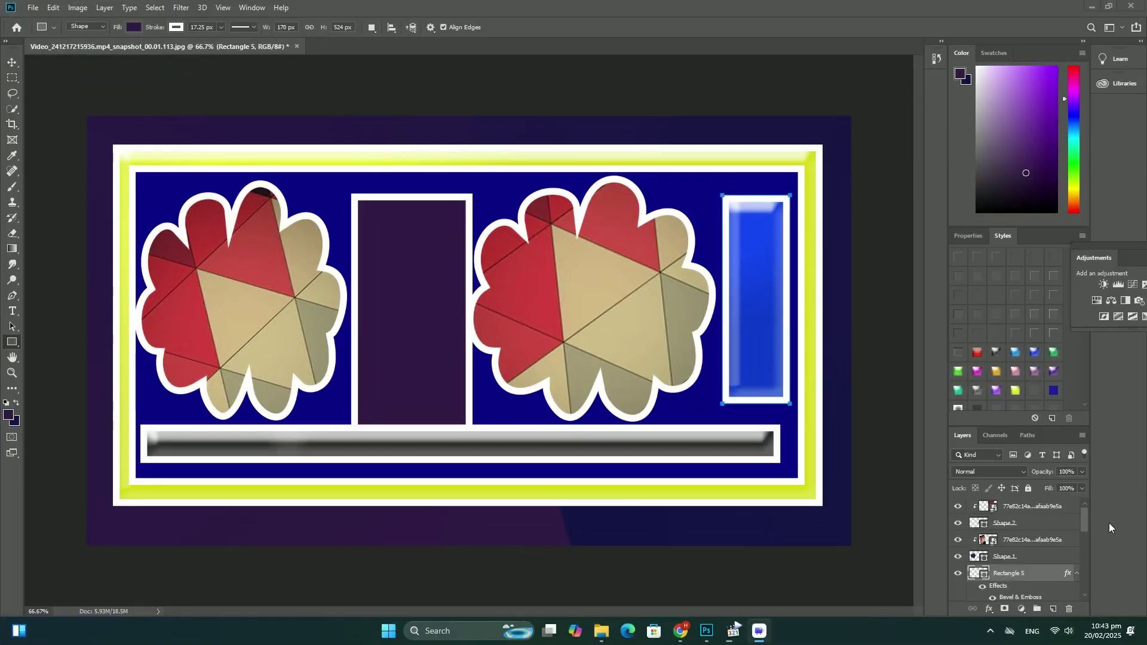
Delete the old flower and triangle-pattern design layers, leaving only the background.
left_click(1051, 513)
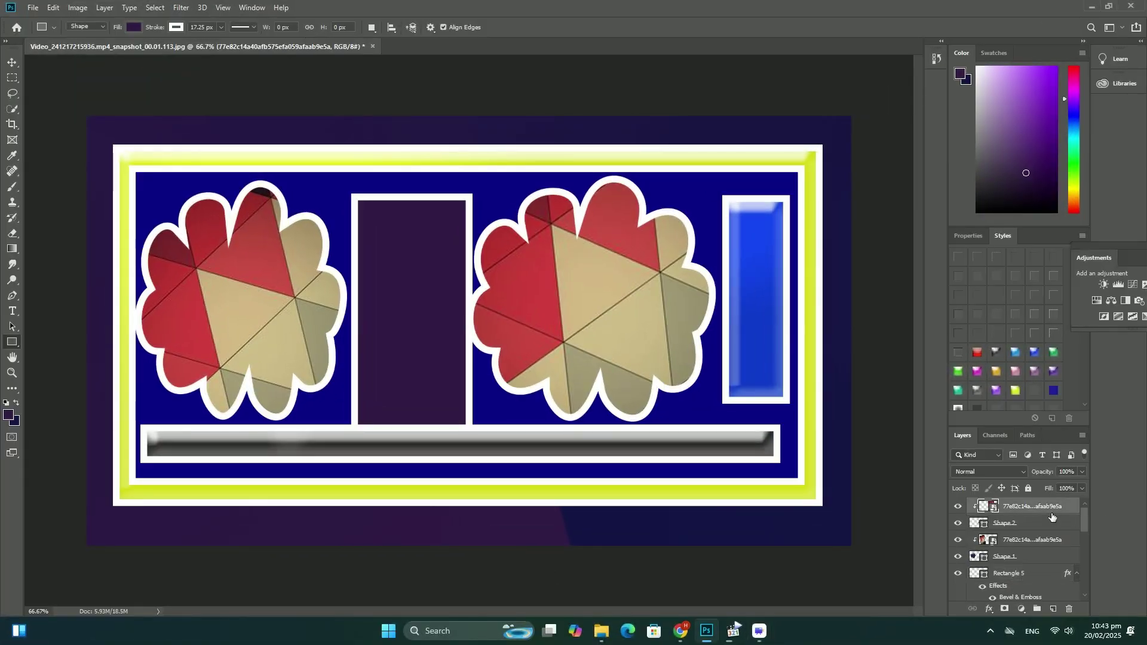
key("Delete")
key("Delete")
key("Delete")
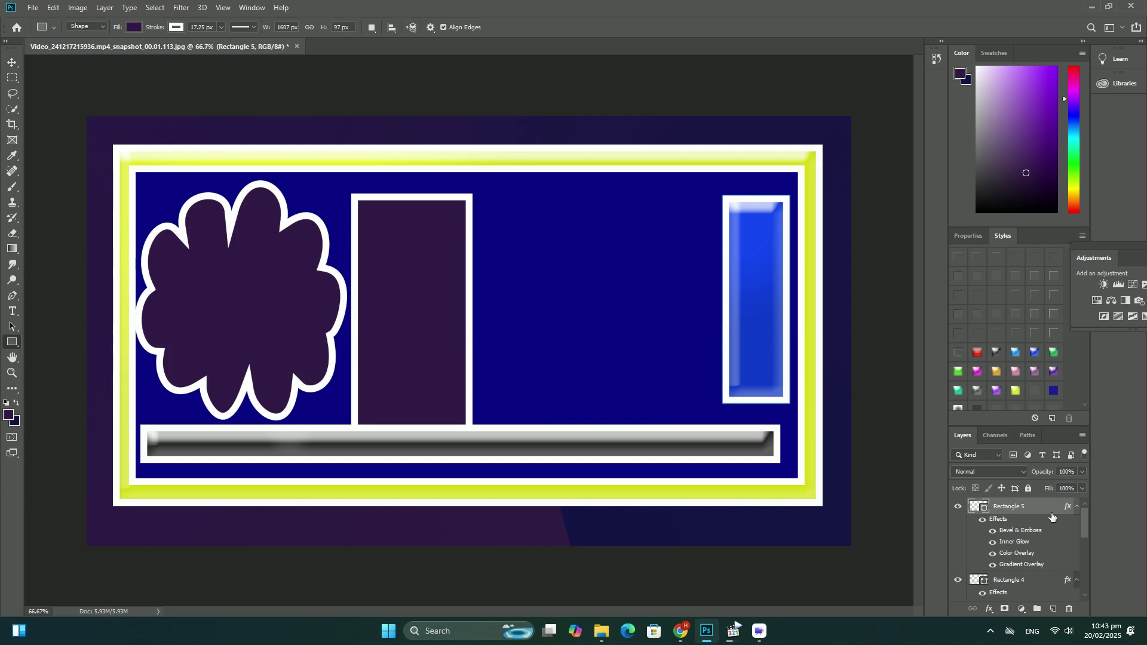
key("Delete")
key("Delete")
key("Delete")
key("Delete")
key("Delete")
key("Delete")
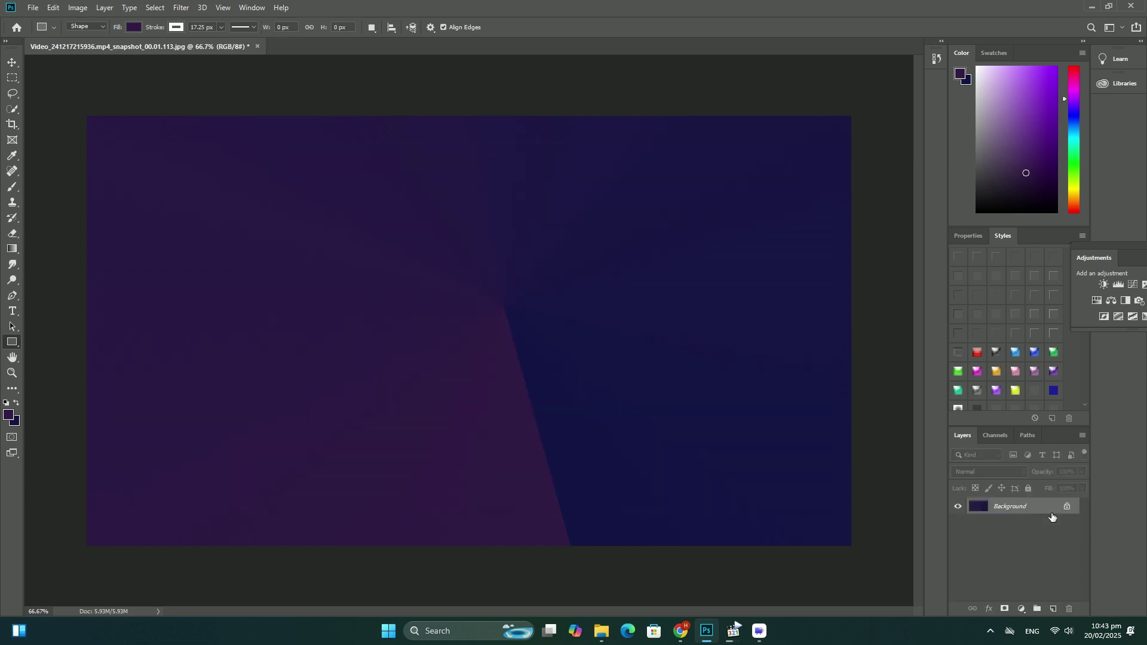
Set the foreground colour to a dark green shade.
left_click(9, 417)
left_click_drag(447, 163, 464, 148)
left_click(581, 254)
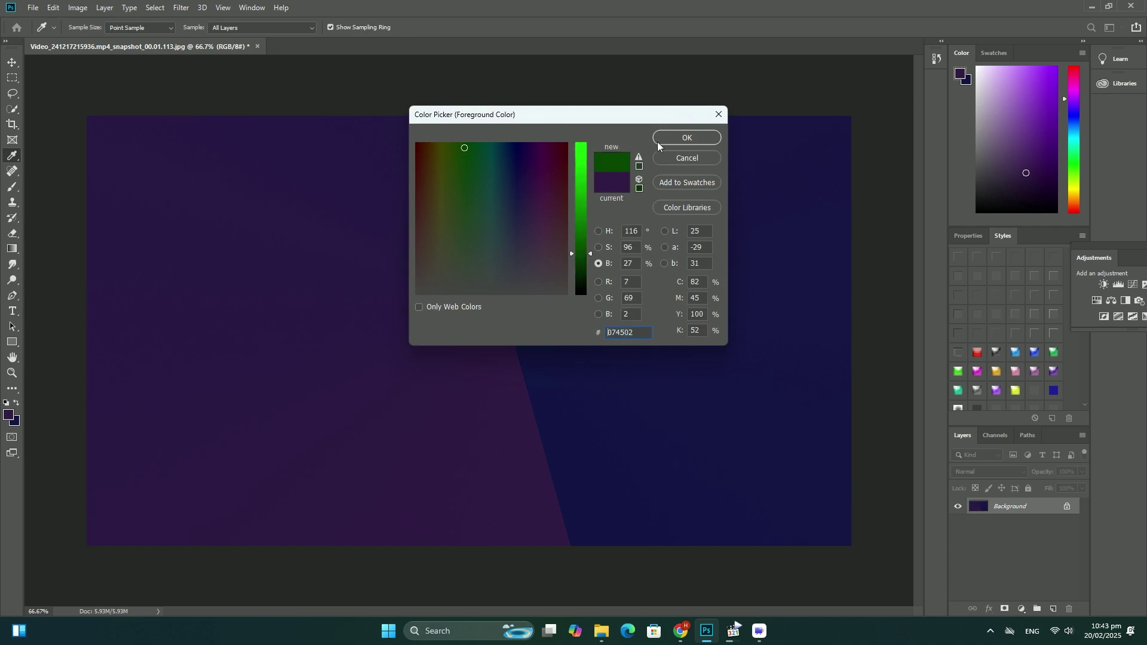
left_click(669, 140)
Drag a green-to-blue gradient diagonally across the canvas with the Gradient tool.
key("g")
mouse_move(423, 261)
left_mouse_down()
mouse_move(624, 319)
mouse_move(473, 313)
mouse_move(482, 351)
left_mouse_up()
left_click(12, 342)
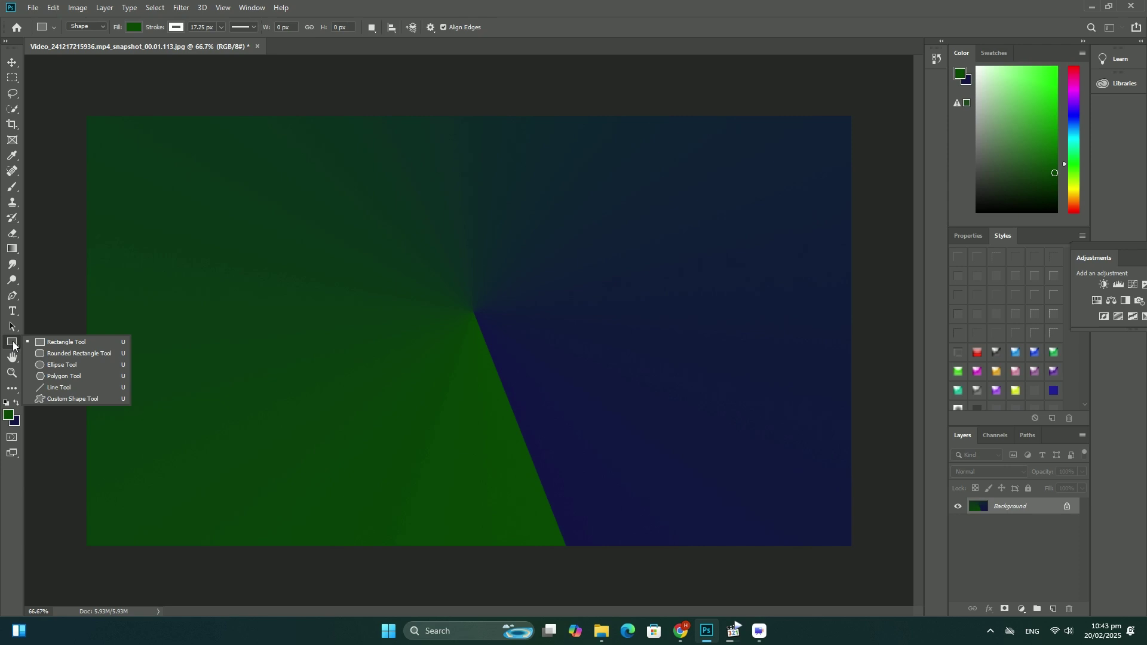
Set the Type tool colour to dark purple and start a text layer at the canvas centre.
left_click(12, 313)
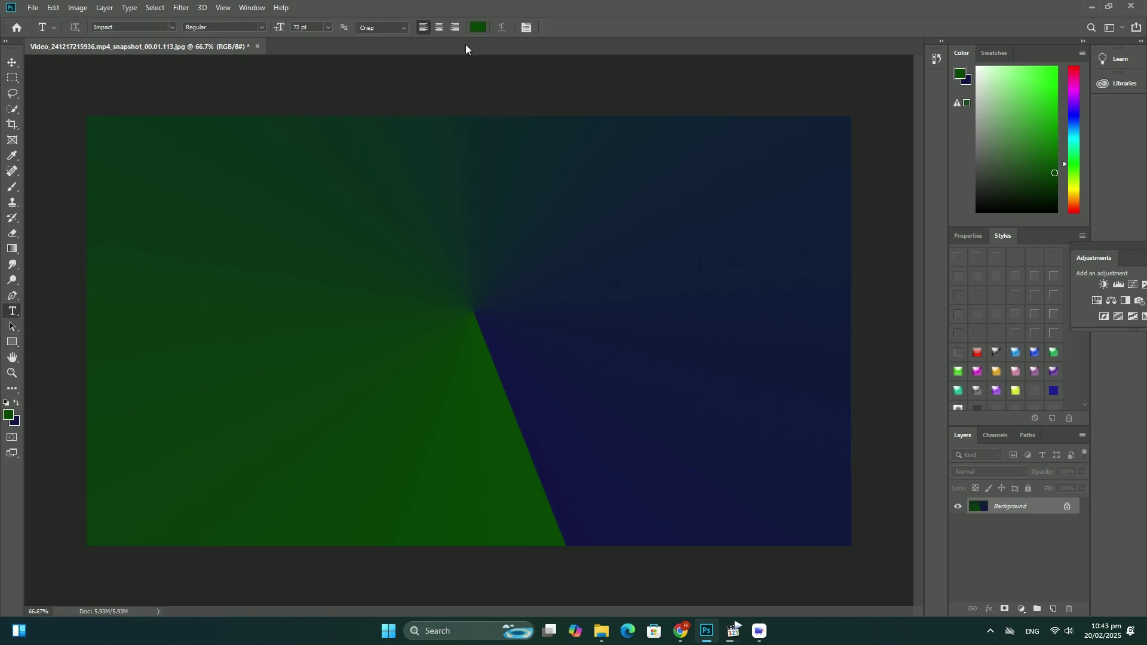
left_click(478, 28)
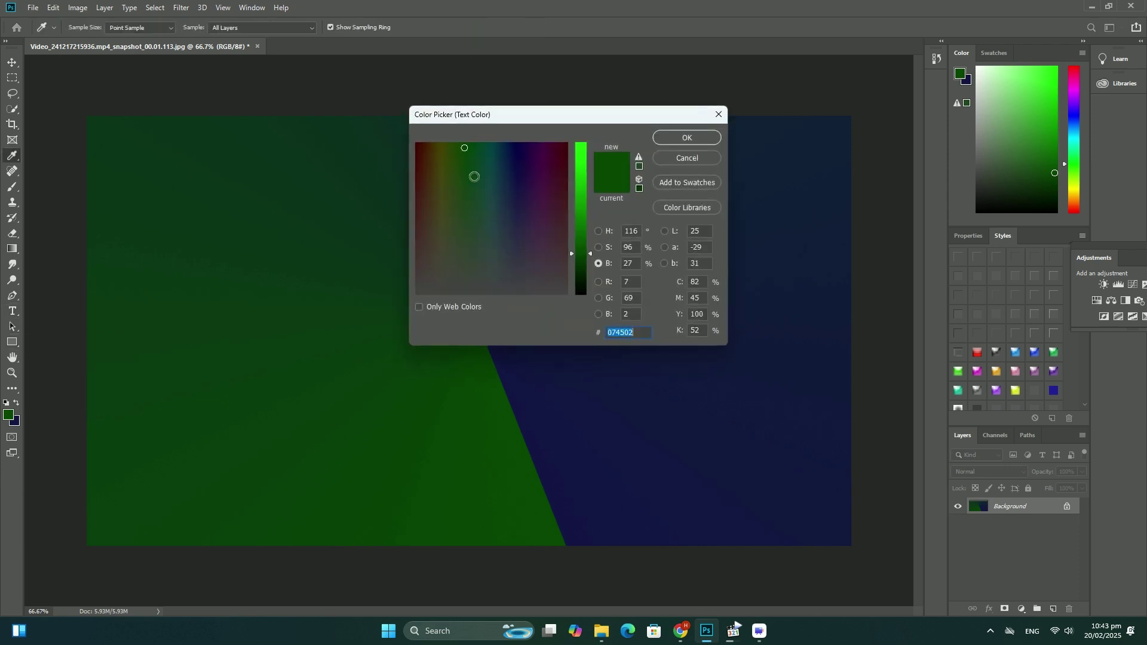
left_click(540, 181)
left_click(681, 138)
left_click(484, 296)
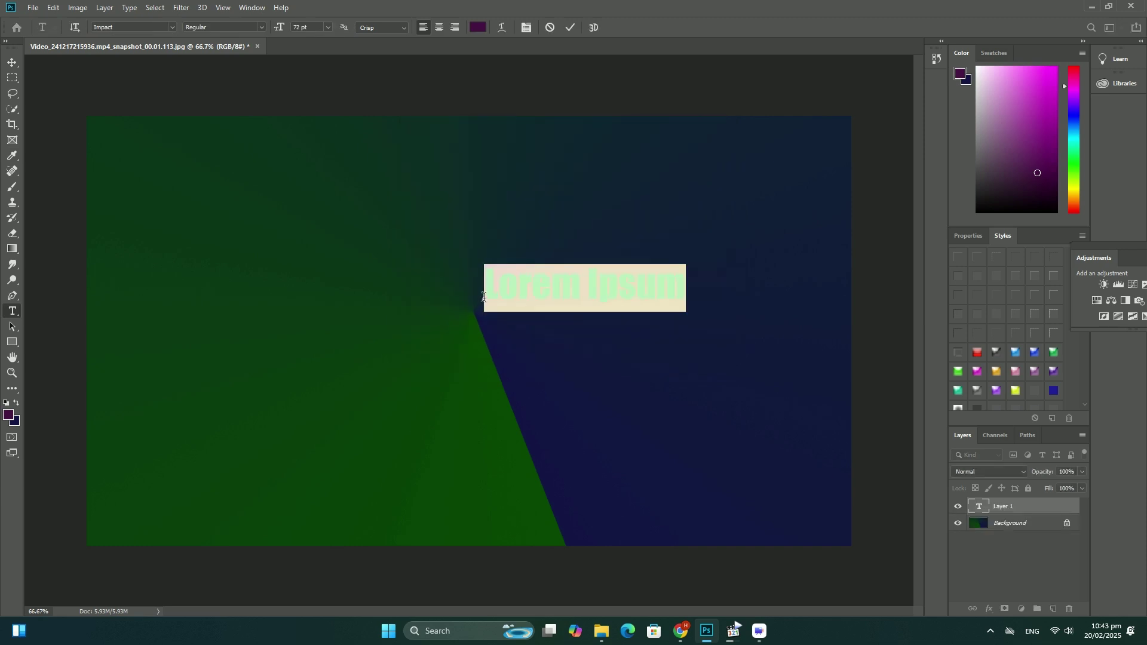
type("BMFV")
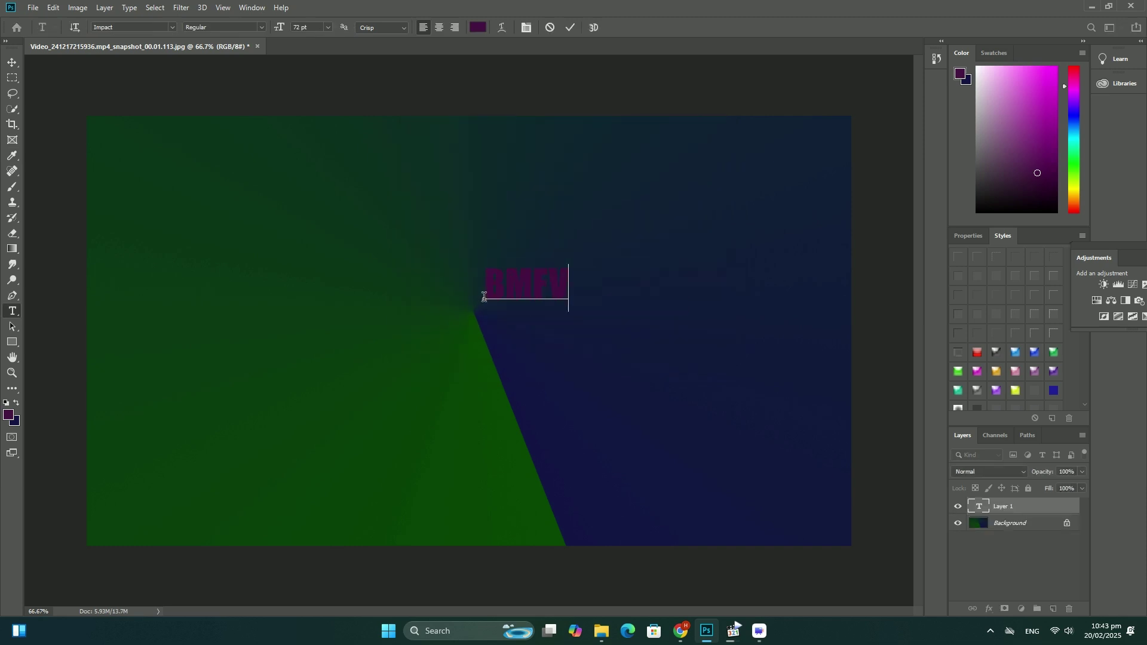
type(".H")
Commit the BMFV,H text, enlarge it about four times, and centre it.
left_click(13, 62)
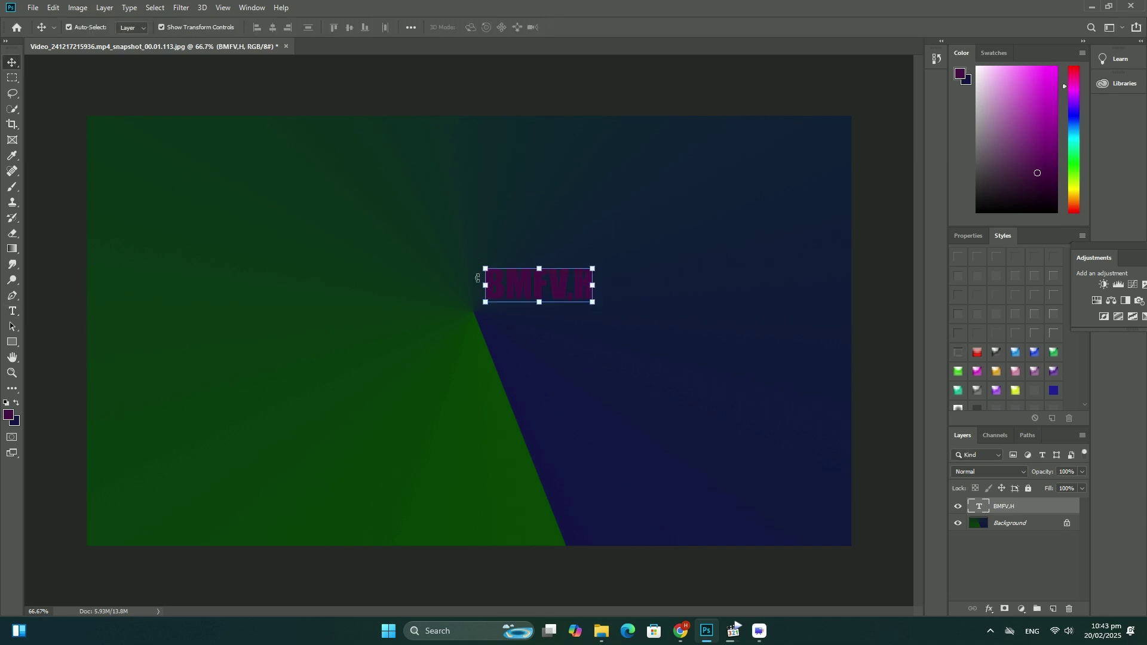
left_click_drag(484, 286, 153, 286)
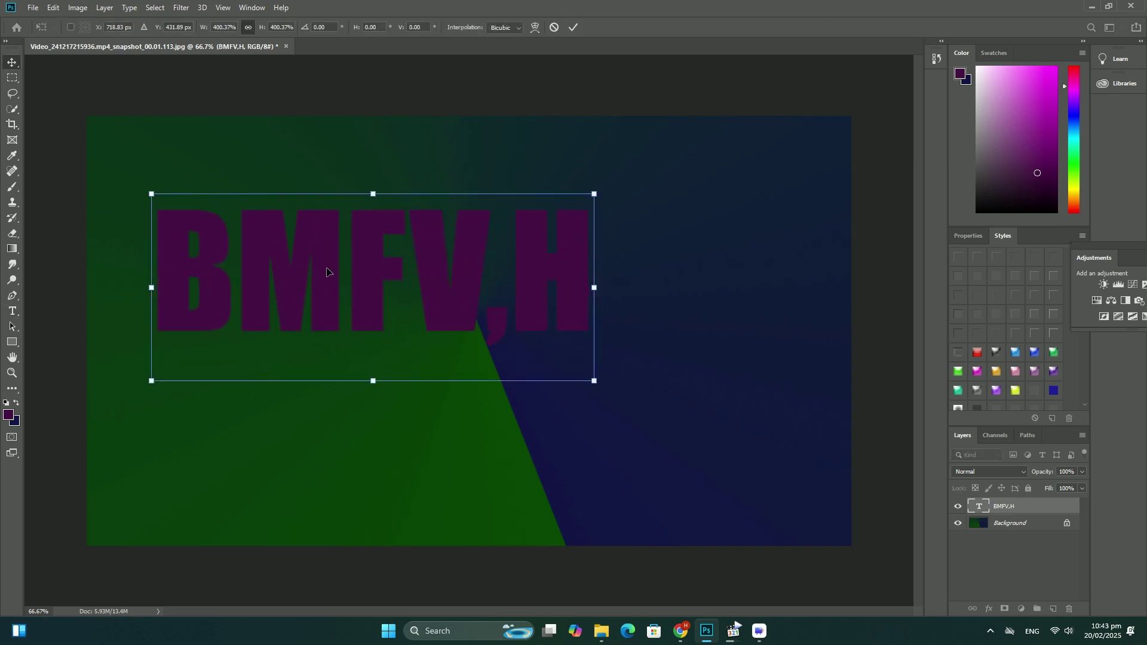
mouse_move(328, 267)
left_mouse_down()
mouse_move(450, 318)
mouse_move(418, 294)
left_mouse_up()
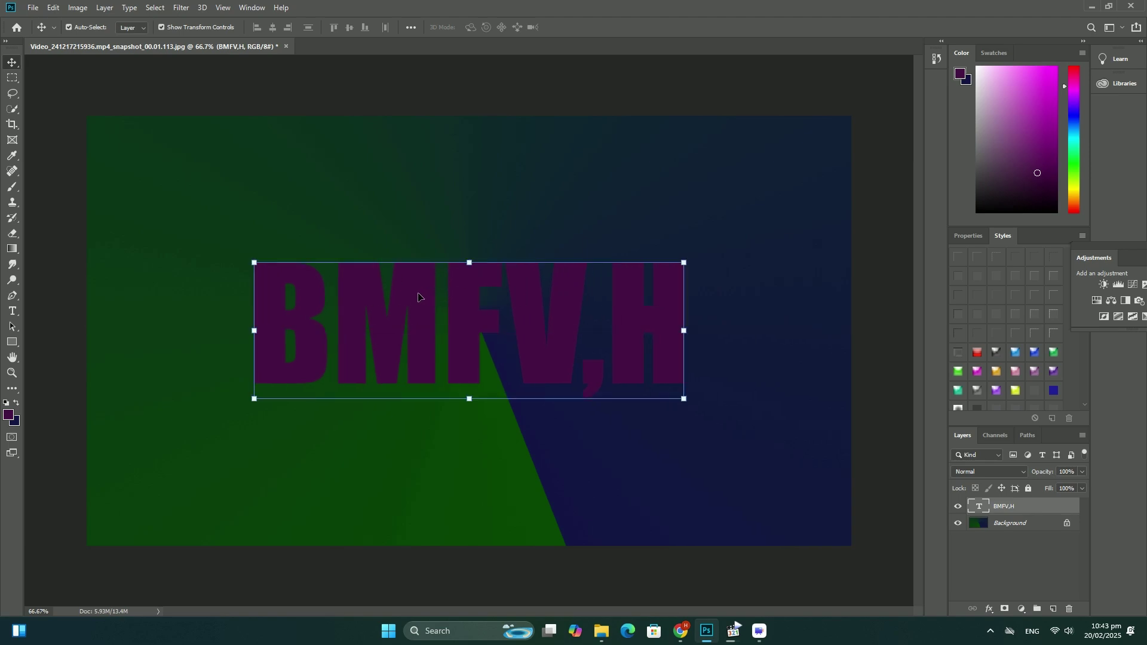
left_click(33, 7)
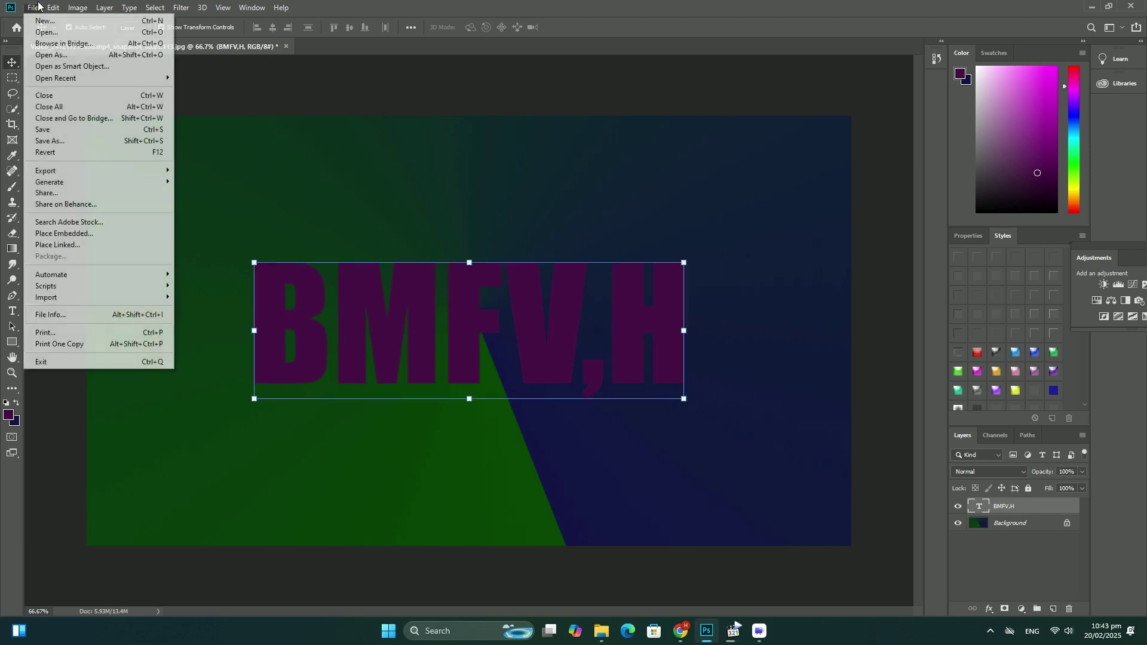
Place the orange geometric image as embedded and rotate it to cover the text.
left_click(63, 233)
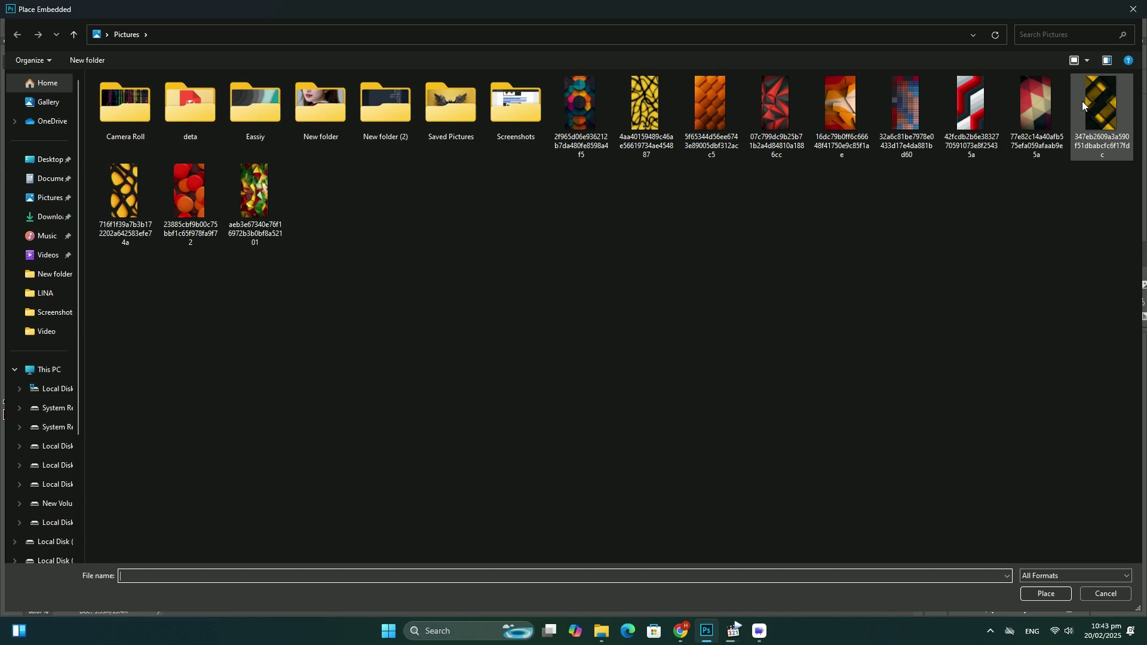
left_click(848, 92)
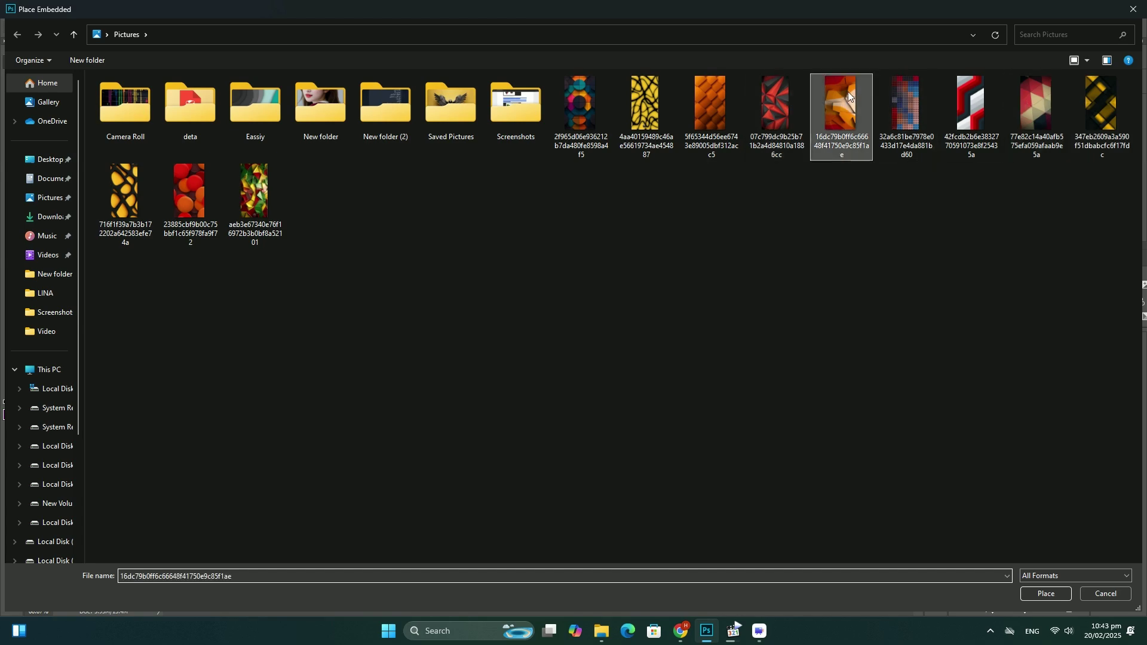
double_click(848, 92)
mouse_move(609, 102)
left_mouse_down()
mouse_move(730, 391)
mouse_move(739, 374)
left_mouse_up()
key("Return")
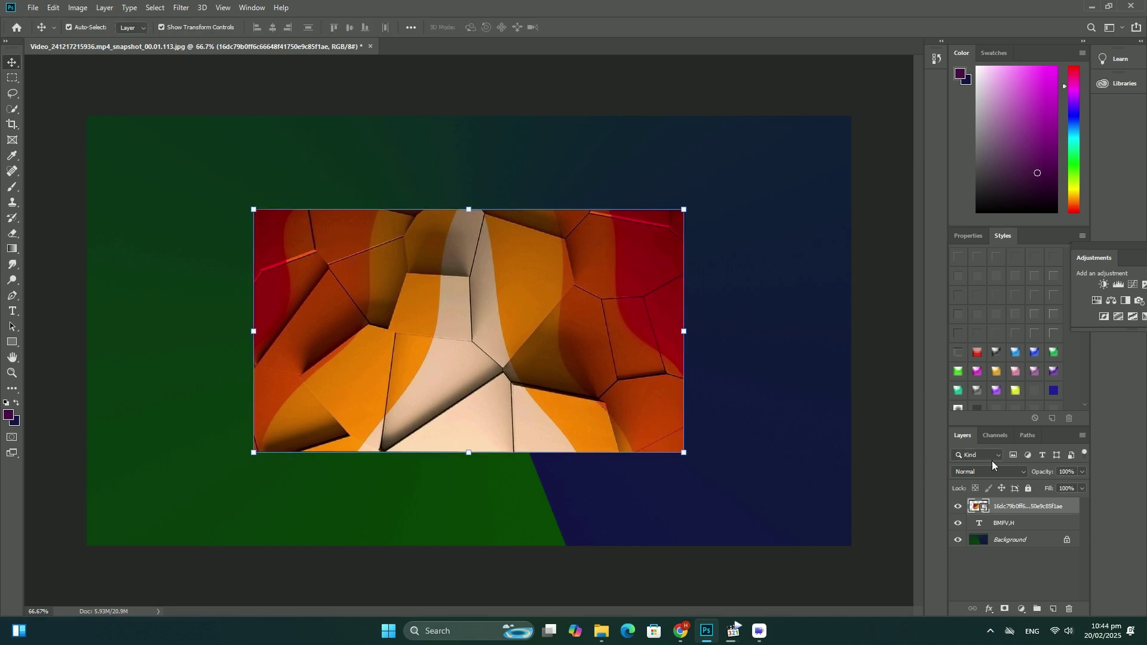
Clip the orange image layer to the BMFV,H text with Create Clipping Mask.
right_click(1004, 517)
left_click(1027, 264)
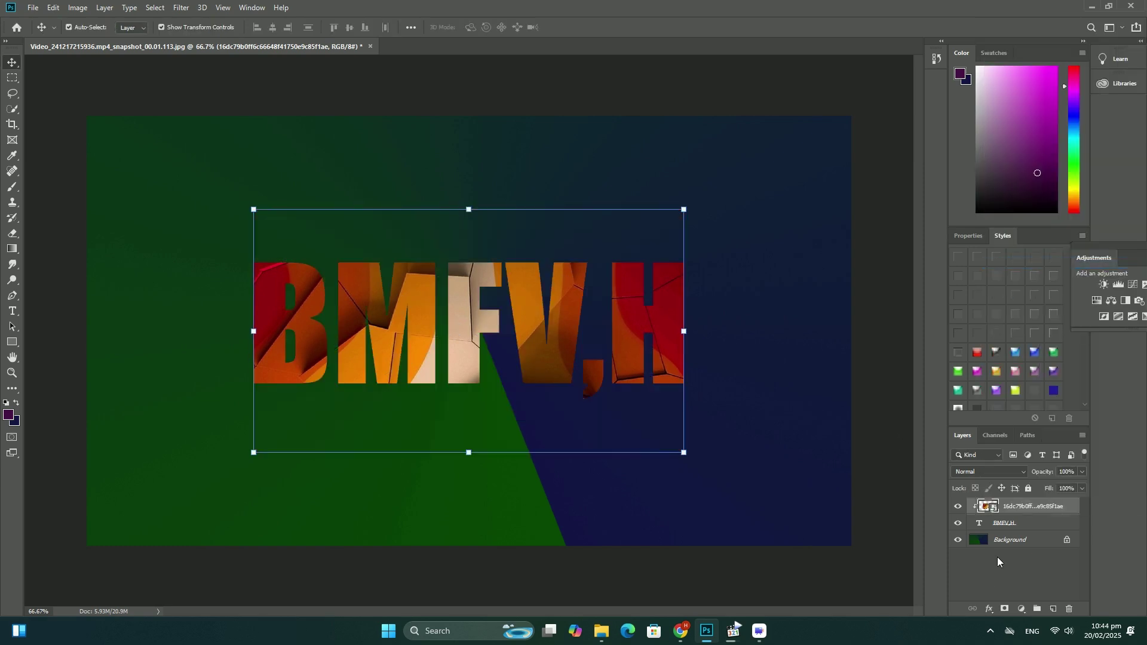
left_click(1004, 541)
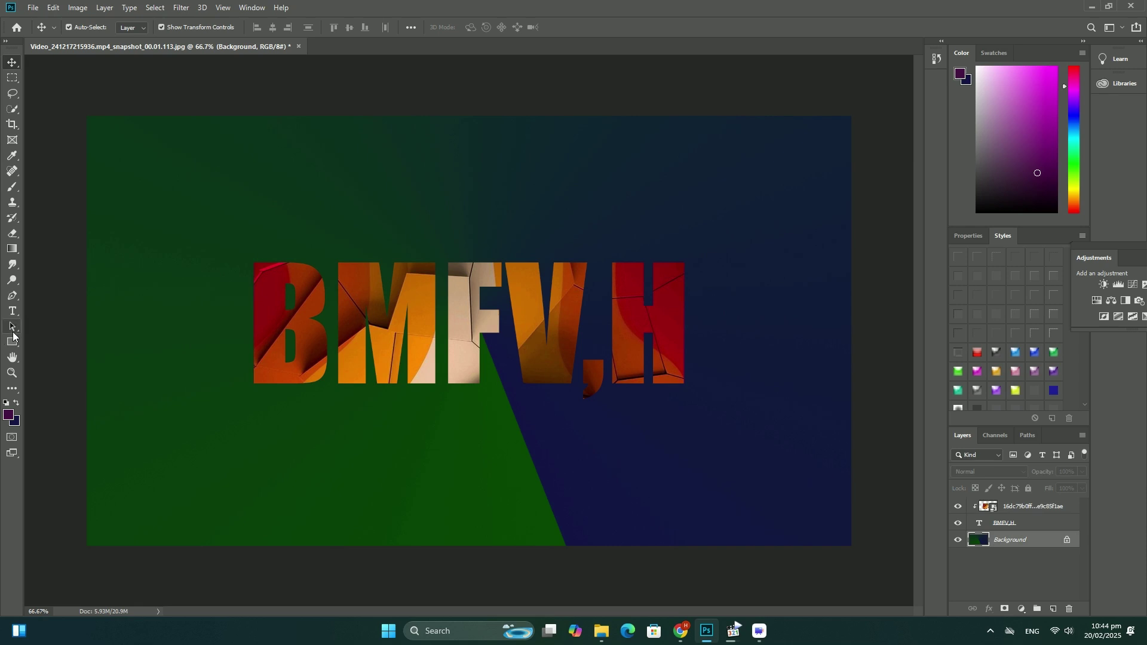
Draw a near-canvas-sized rectangle with a grey beveled style, then a smaller rectangle inside it.
left_click(12, 340)
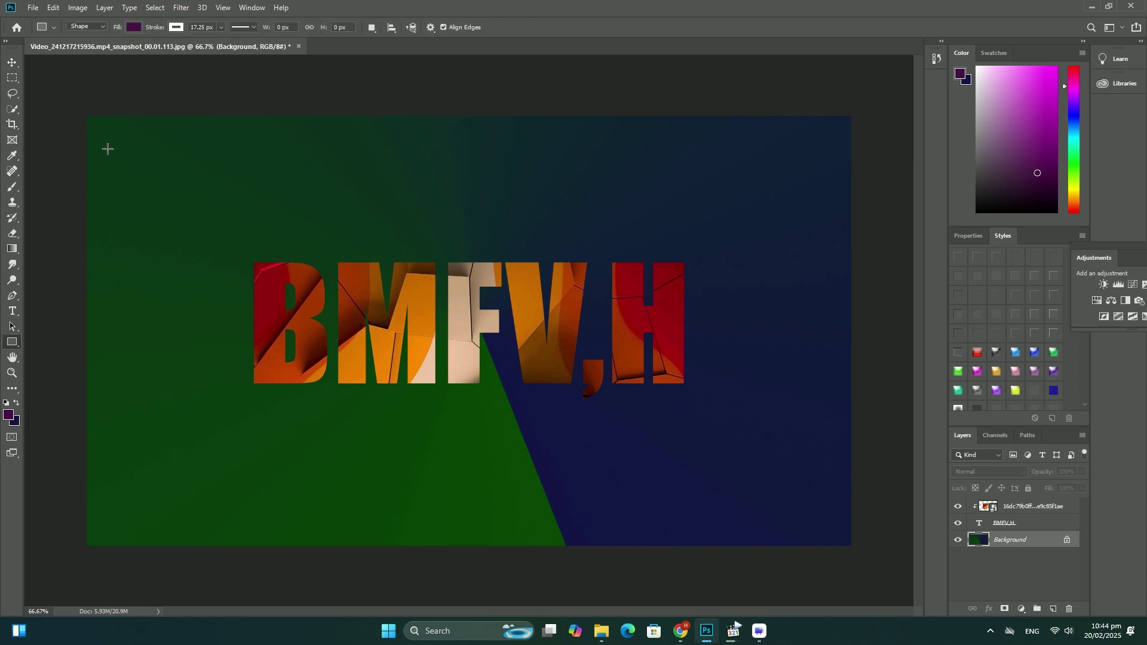
left_click_drag(108, 139, 825, 516)
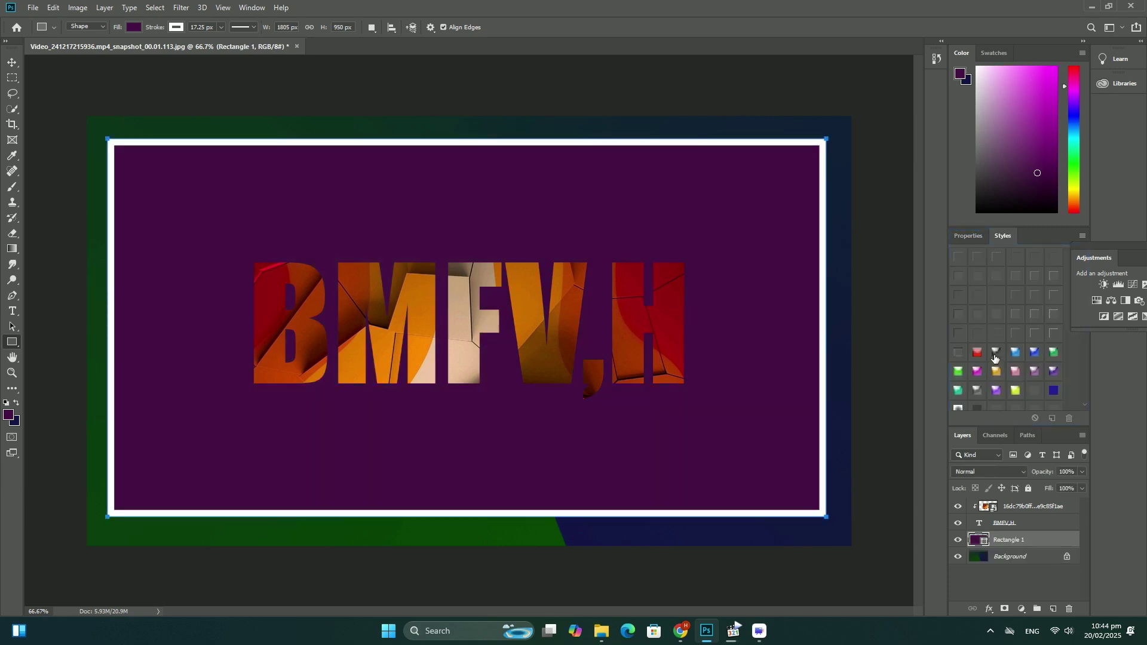
left_click(995, 352)
left_click_drag(137, 170, 790, 481)
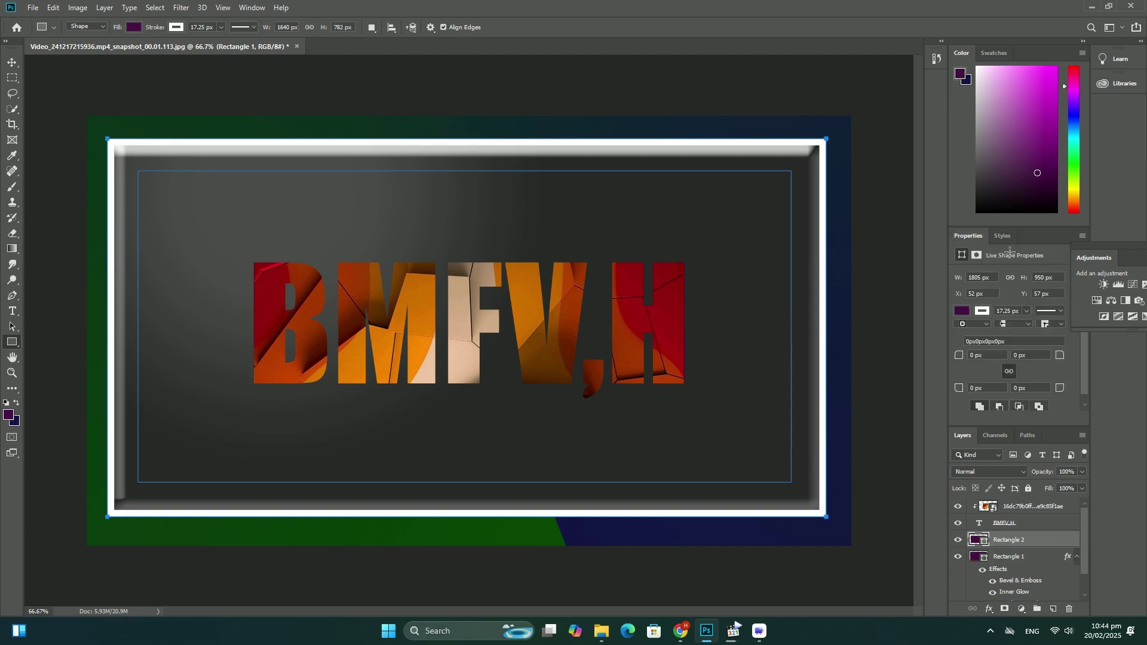